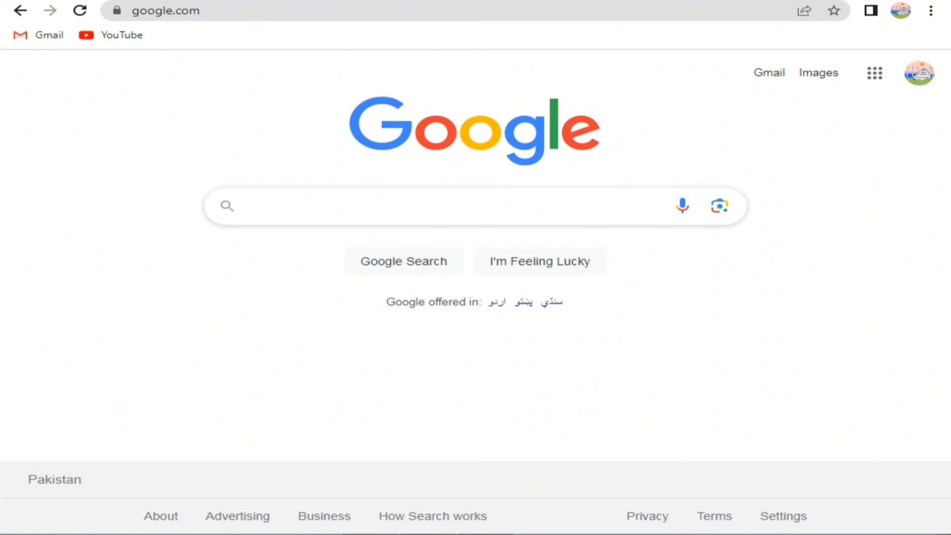
# Step: Search Google for 'payoneer'
pyautogui.click(249, 206)
pyautogui.write('payonee')
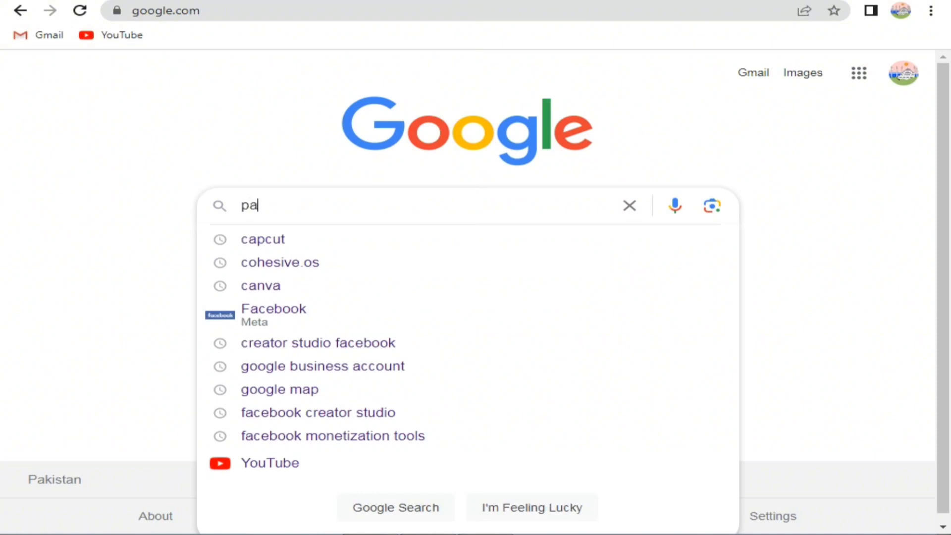
pyautogui.write('r')
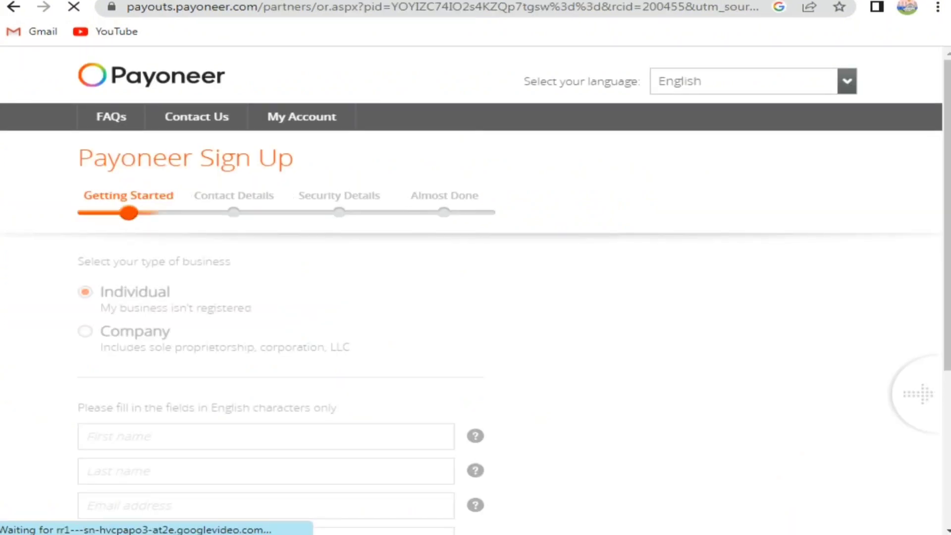
# Step: Fill in the first and last name, and enter the e-mail address and its confirmation
pyautogui.scroll(-2, 475, 287)
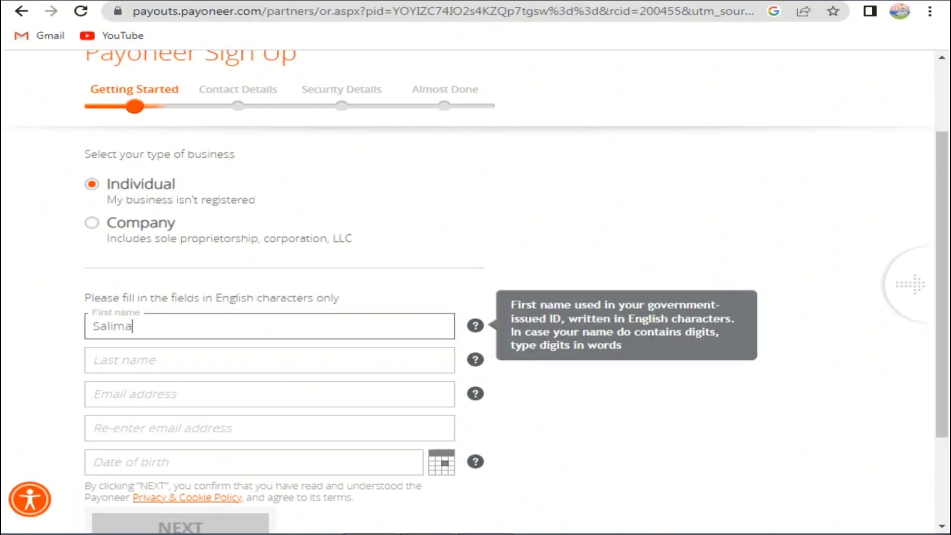
pyautogui.press('BackSpace')
pyautogui.press('Tab')
pyautogui.write('Ahmad')
pyautogui.press('Tab')
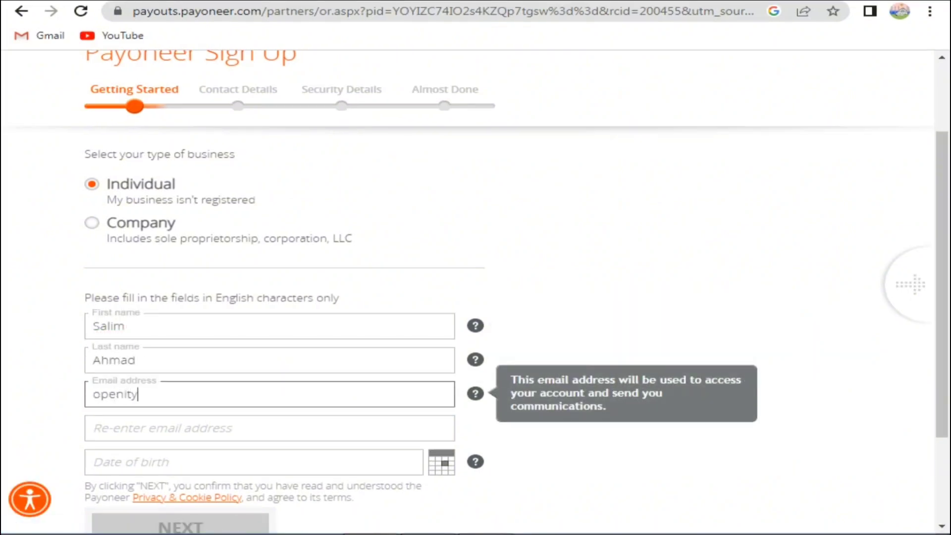
pyautogui.hotkey('ctrl', 'a')
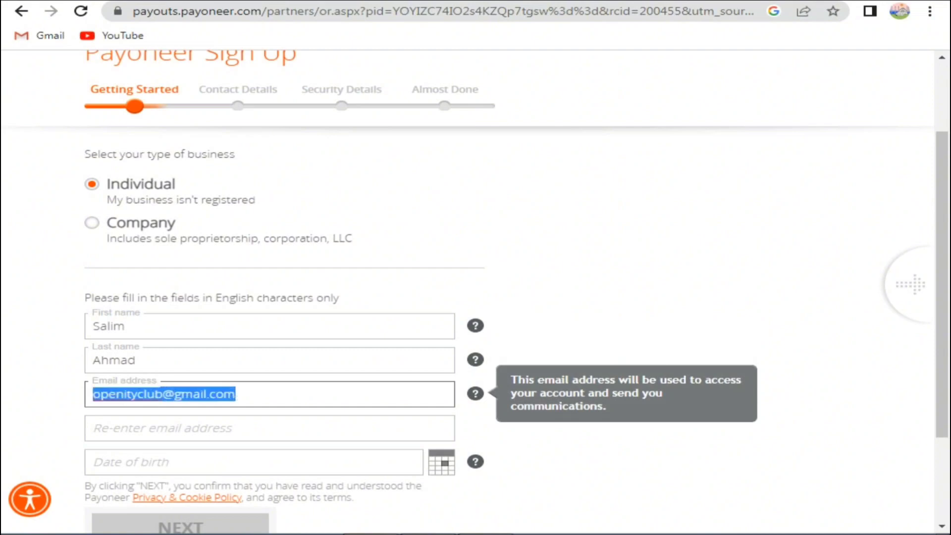
pyautogui.hotkey('ctrl', 'c')
pyautogui.press('Tab')
pyautogui.hotkey('ctrl', 'v')
pyautogui.press('Tab')
# Step: Set a 1989 date of birth and submit the Getting Started details
pyautogui.click(231, 281)
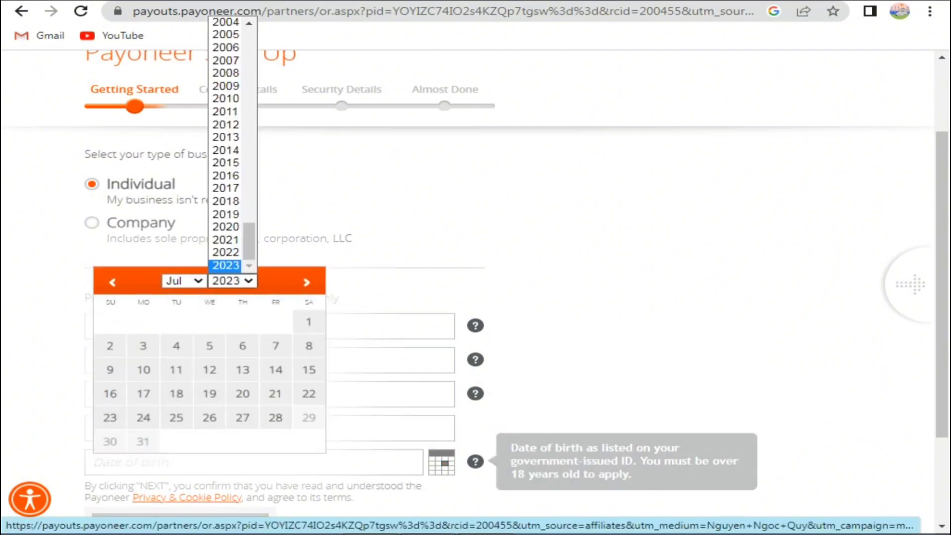
pyautogui.scroll(6, 232, 144)
pyautogui.scroll(6, 226, 212)
pyautogui.scroll(-6, 226, 229)
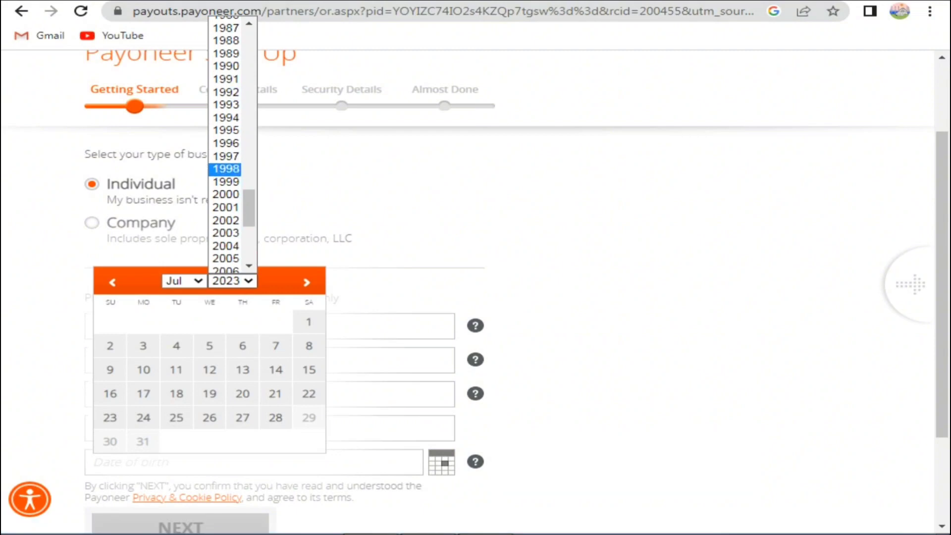
pyautogui.click(225, 53)
pyautogui.click(184, 281)
pyautogui.click(173, 294)
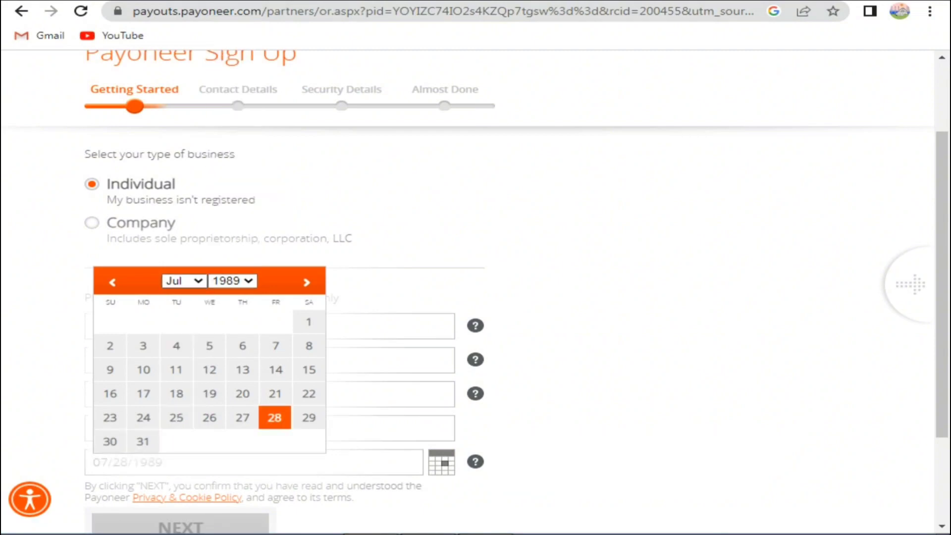
pyautogui.click(210, 370)
pyautogui.scroll(-3, 475, 297)
pyautogui.click(180, 397)
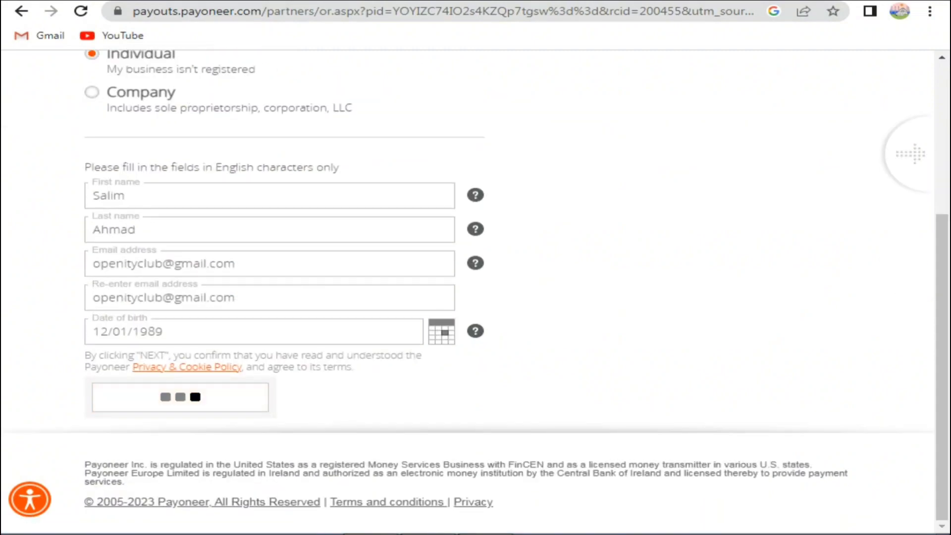
# Step: Enter the street address, extra details, city and postal code
pyautogui.click(95, 324)
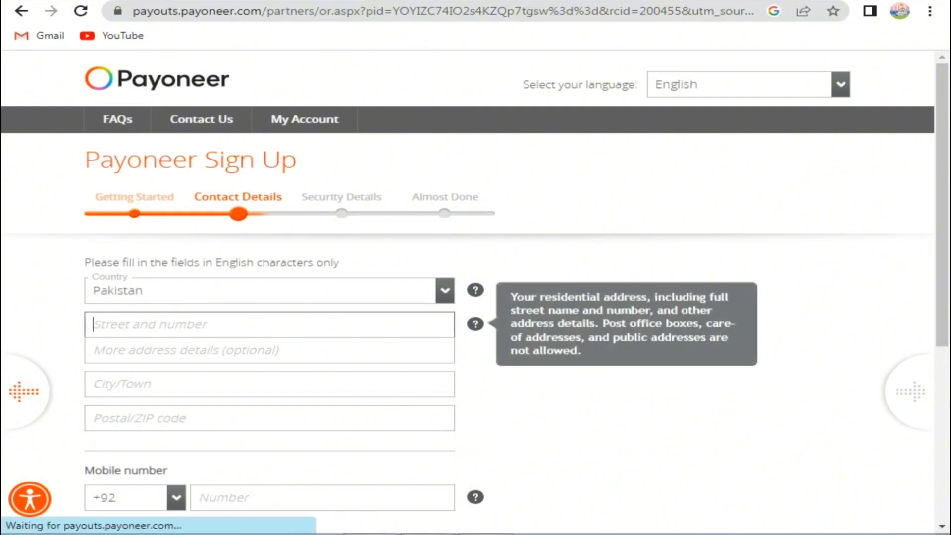
pyautogui.press('Tab')
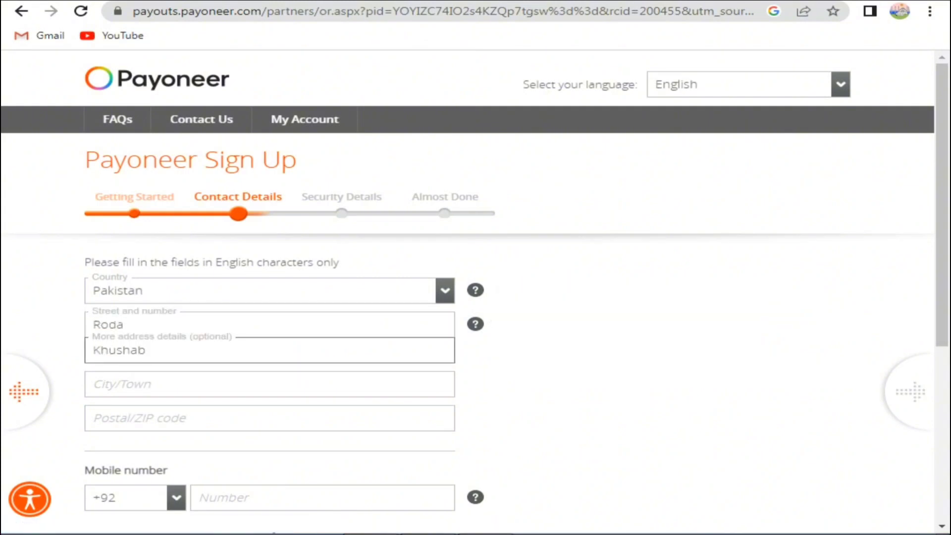
pyautogui.press('Tab')
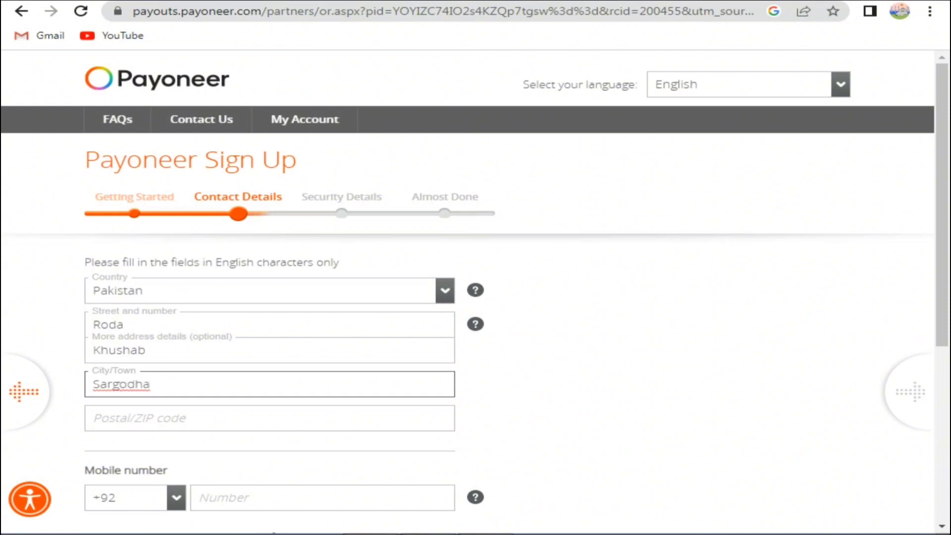
pyautogui.press('Tab')
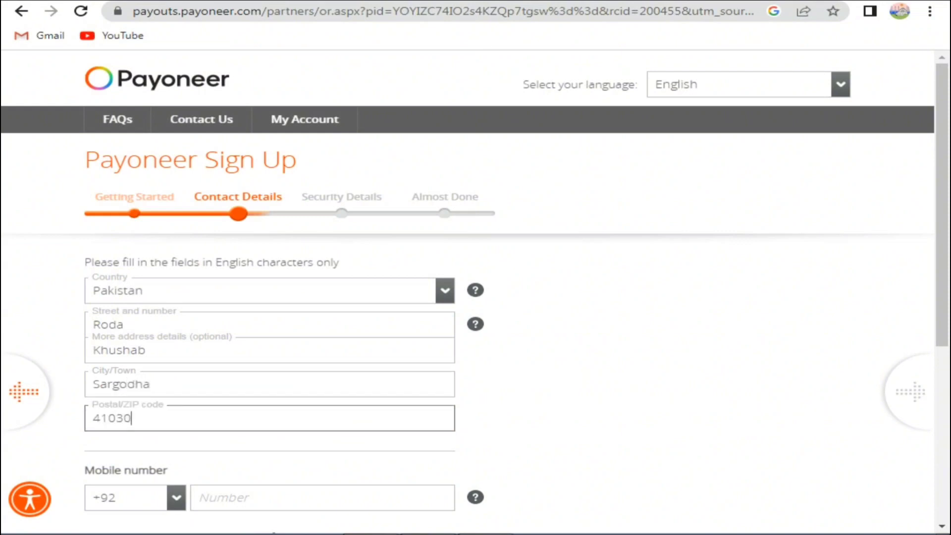
# Step: Enter the mobile phone number and move to the verification code
pyautogui.scroll(-3, 475, 255)
pyautogui.click(248, 326)
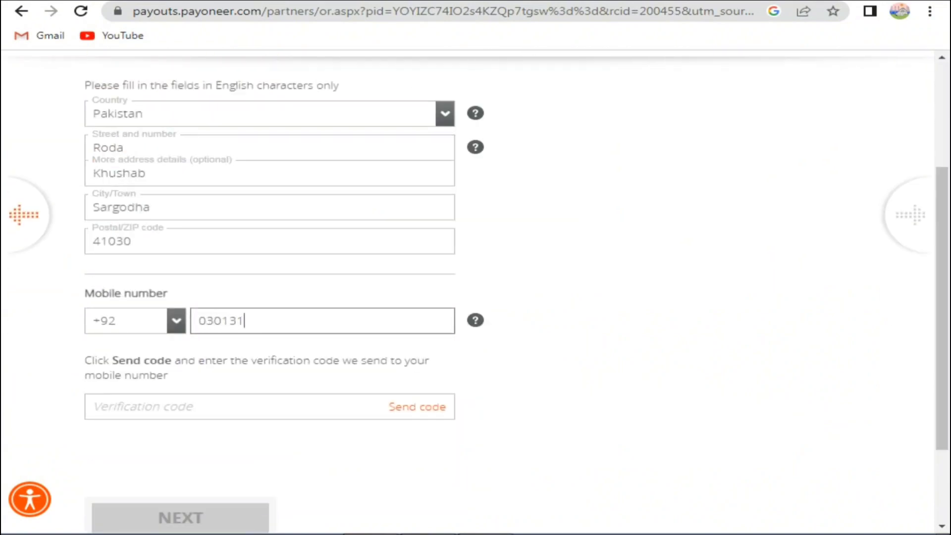
pyautogui.press('Tab')
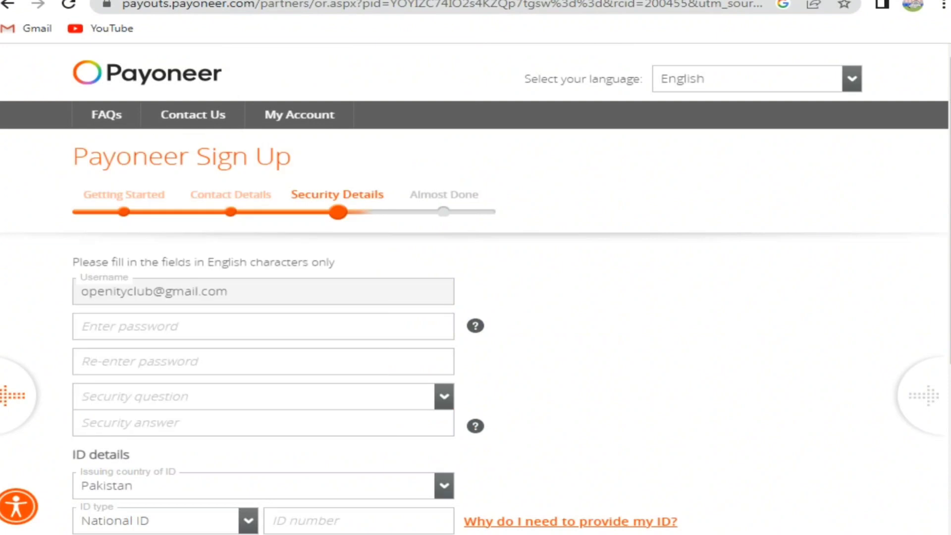
# Step: Enter the account password, retyping it once
pyautogui.click(198, 326)
pyautogui.scroll(-2, 475, 288)
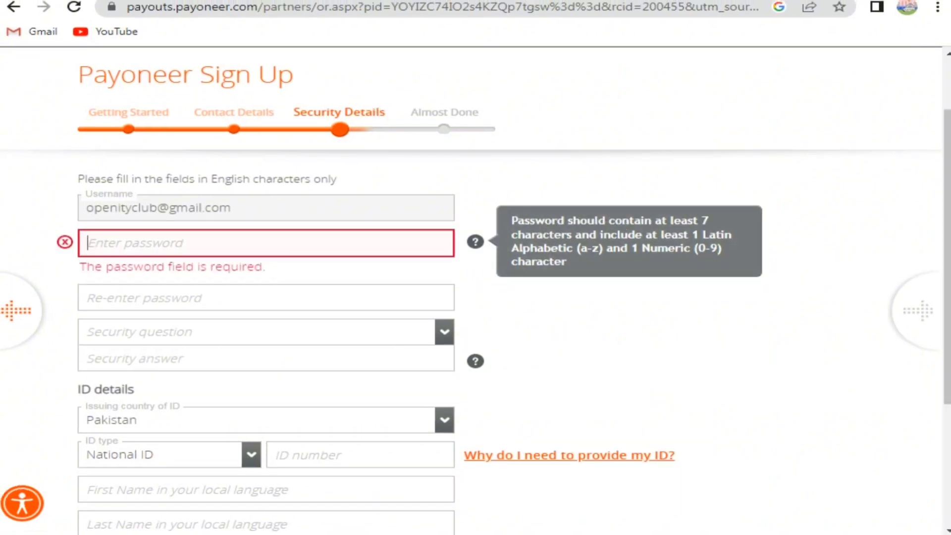
pyautogui.write('********')
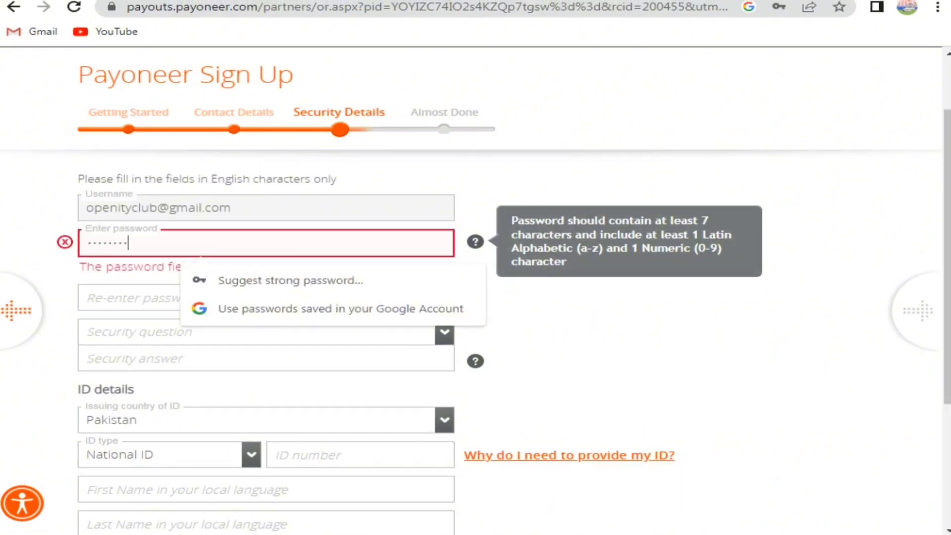
pyautogui.write('*****')
pyautogui.press('BackSpace')
pyautogui.press('BackSpace')
pyautogui.press('BackSpace')
pyautogui.press('BackSpace')
pyautogui.press('BackSpace')
pyautogui.press('BackSpace')
pyautogui.press('BackSpace')
pyautogui.press('BackSpace')
pyautogui.press('BackSpace')
pyautogui.press('BackSpace')
pyautogui.press('BackSpace')
pyautogui.press('BackSpace')
pyautogui.press('BackSpace')
pyautogui.write('*************')
pyautogui.press('Tab')
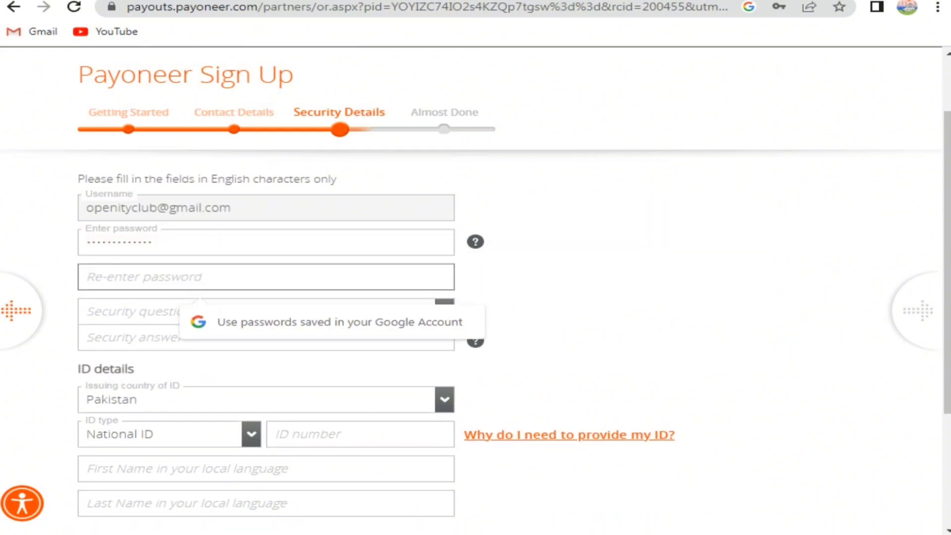
pyautogui.write('************')
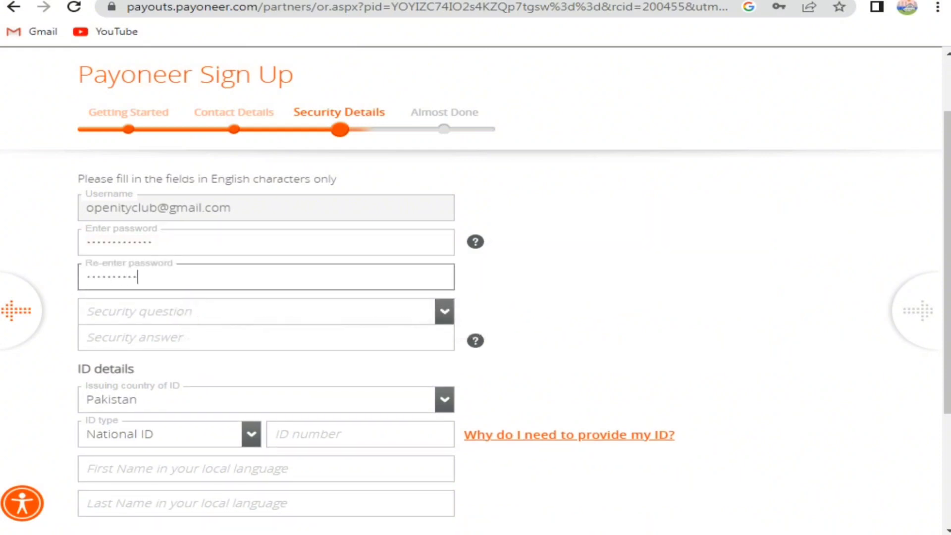
# Step: Choose the father's birth town security question and type its answer
pyautogui.press('Tab')
pyautogui.hotkey('alt', 'Down')
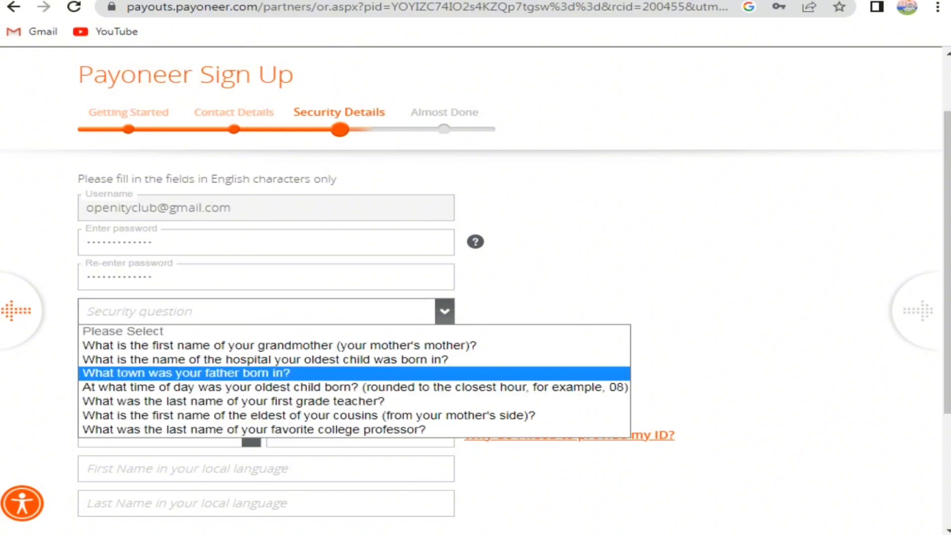
pyautogui.press('Return')
pyautogui.press('Tab')
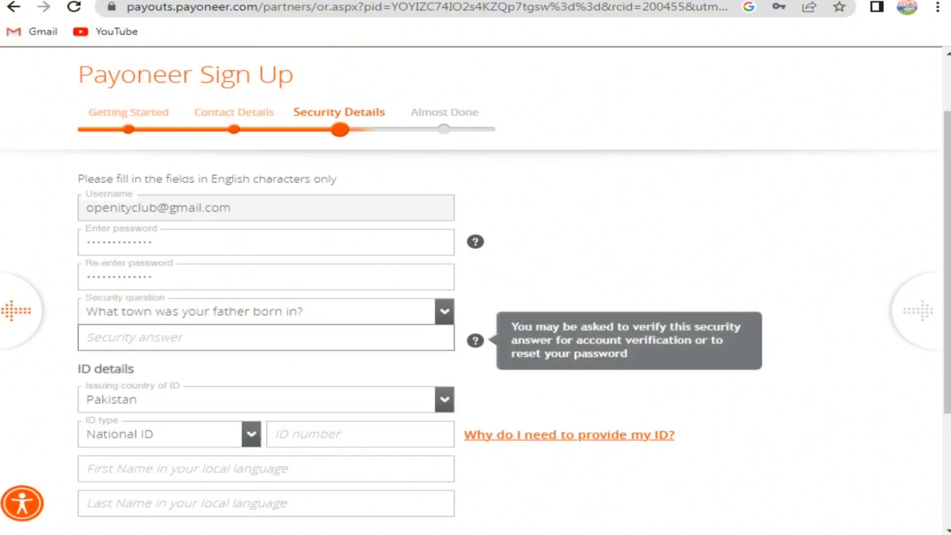
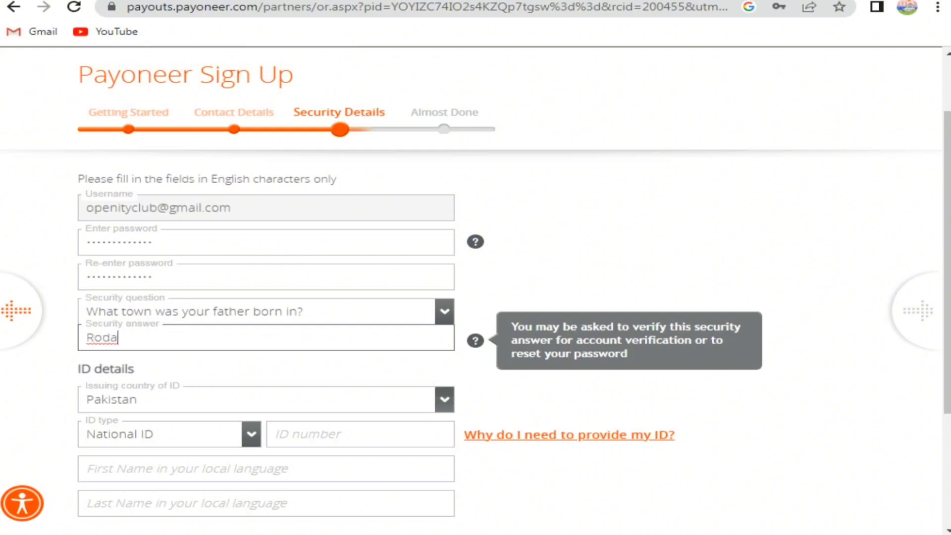
# Step: Fill in the national ID number and local-language first name, then continue
pyautogui.click(297, 434)
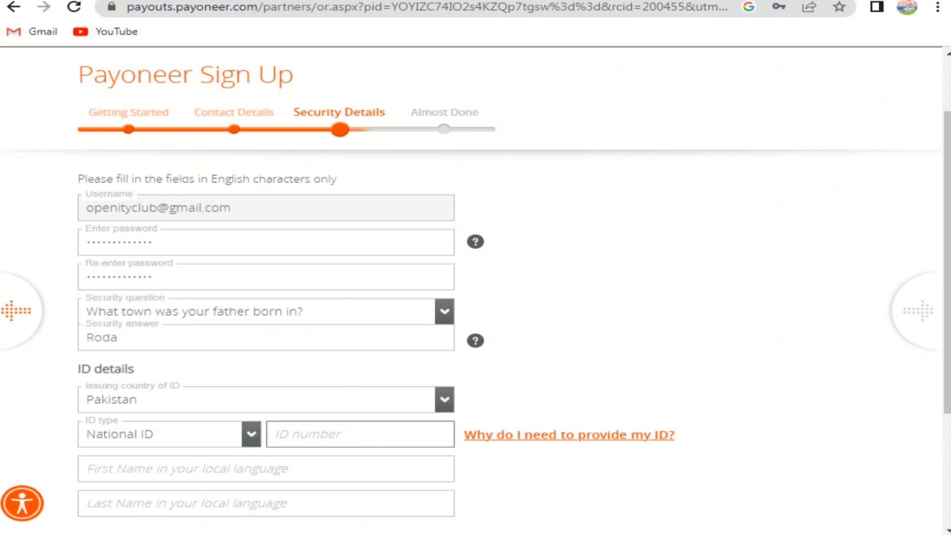
pyautogui.scroll(-3, 475, 290)
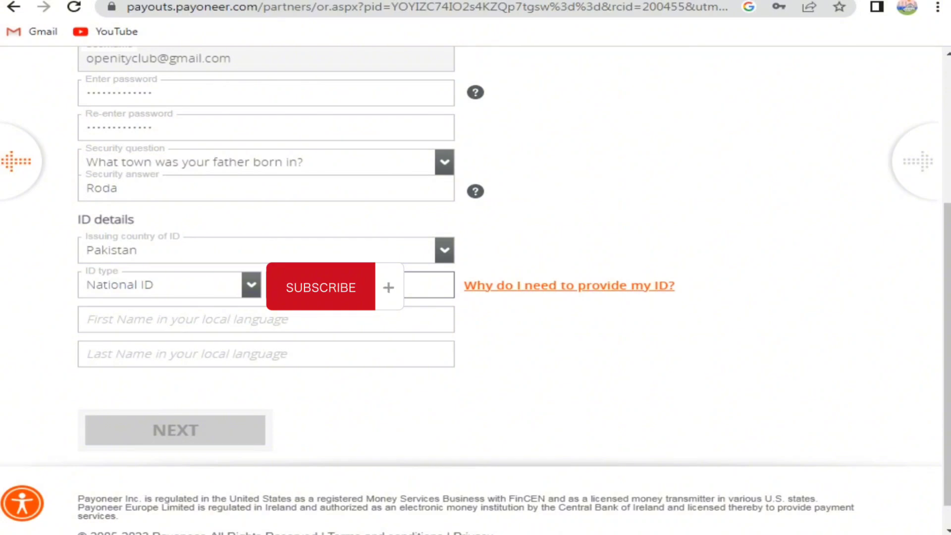
pyautogui.click(89, 318)
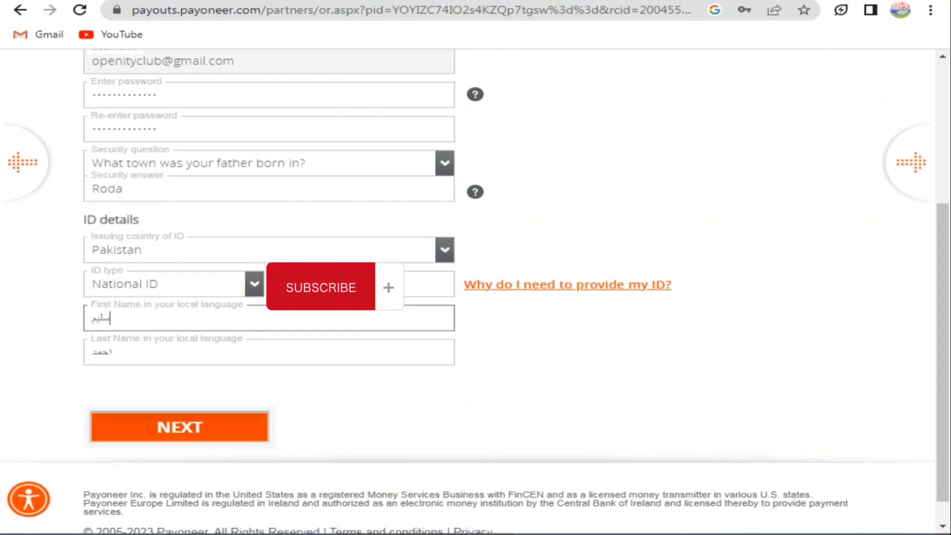
pyautogui.press('Return')
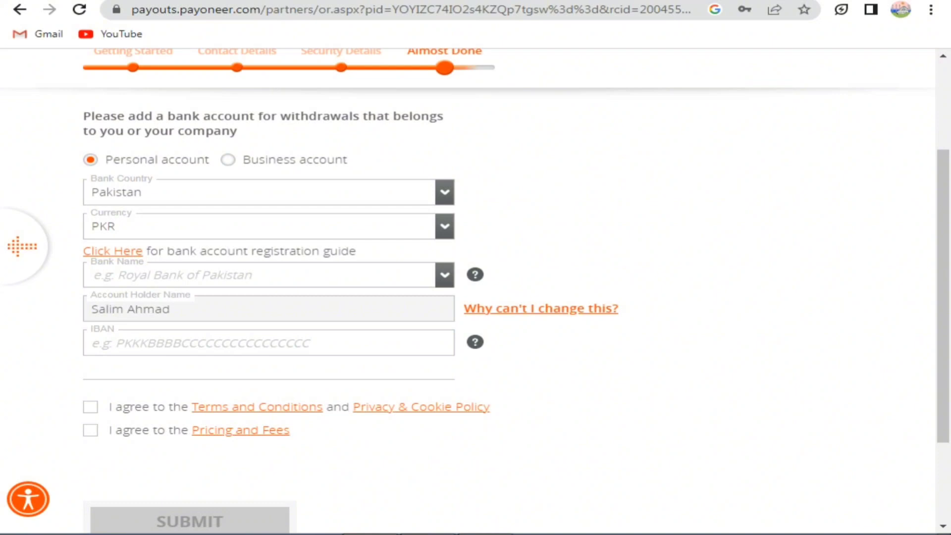
# Step: Choose United Bank Limited as the withdrawal bank and submit the application
pyautogui.click(267, 275)
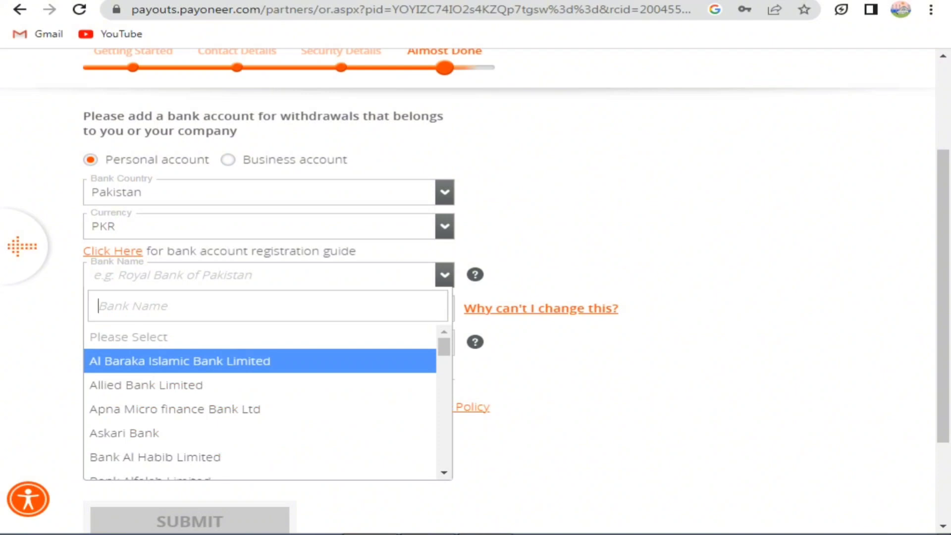
pyautogui.write('u')
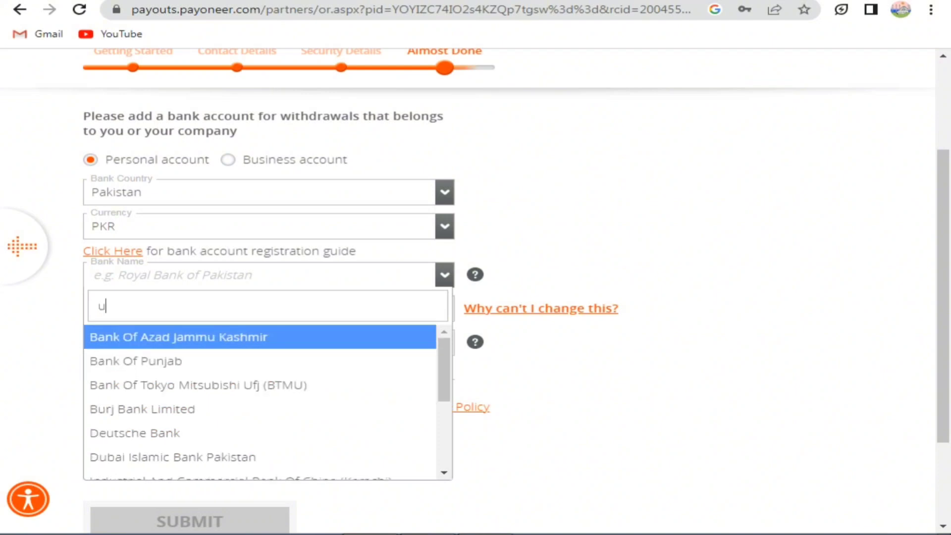
pyautogui.write('ni')
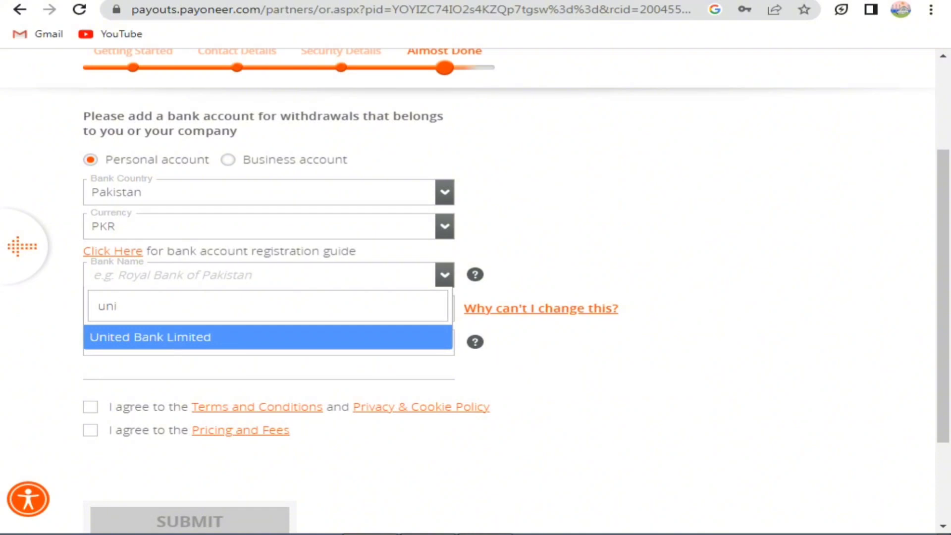
pyautogui.press('Return')
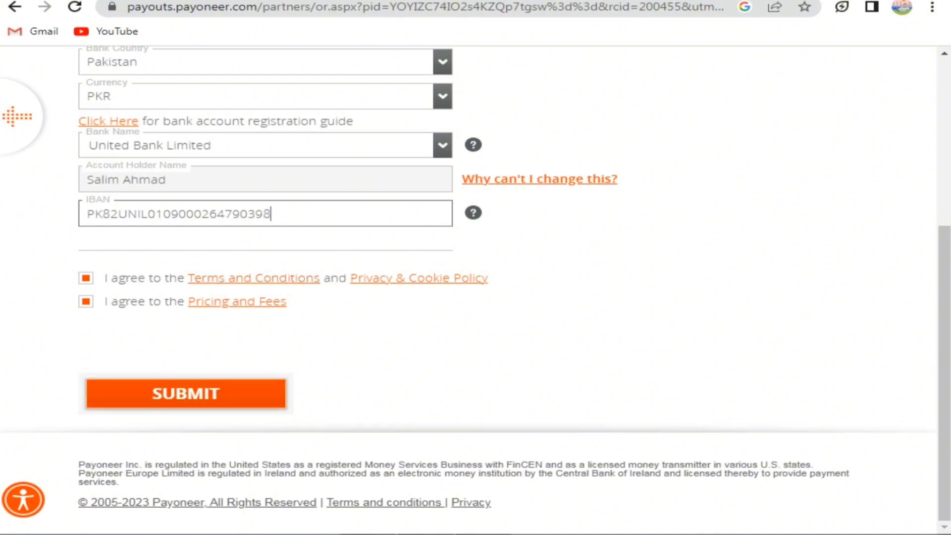
pyautogui.press('Return')
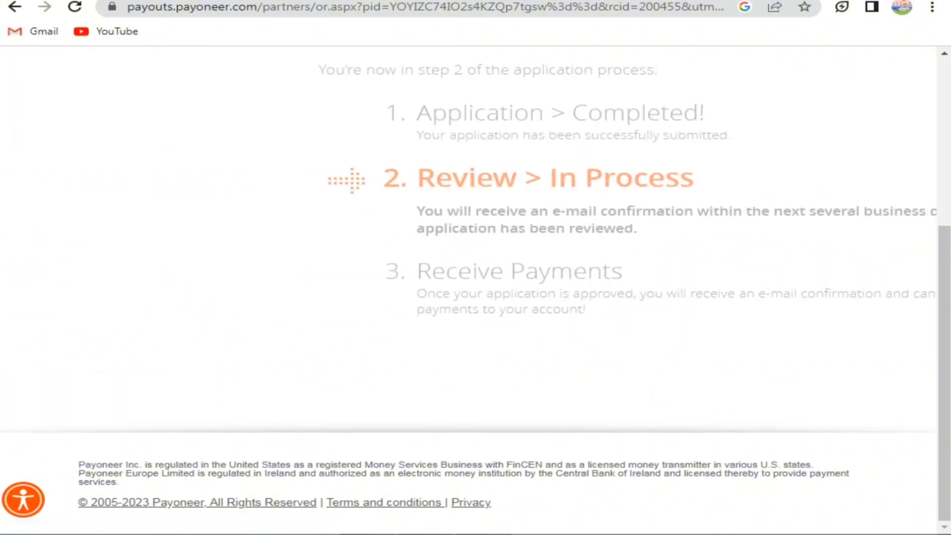
# Step: Scroll through the Congratulations page to review the under-review steps
pyautogui.scroll(5, 475, 290)
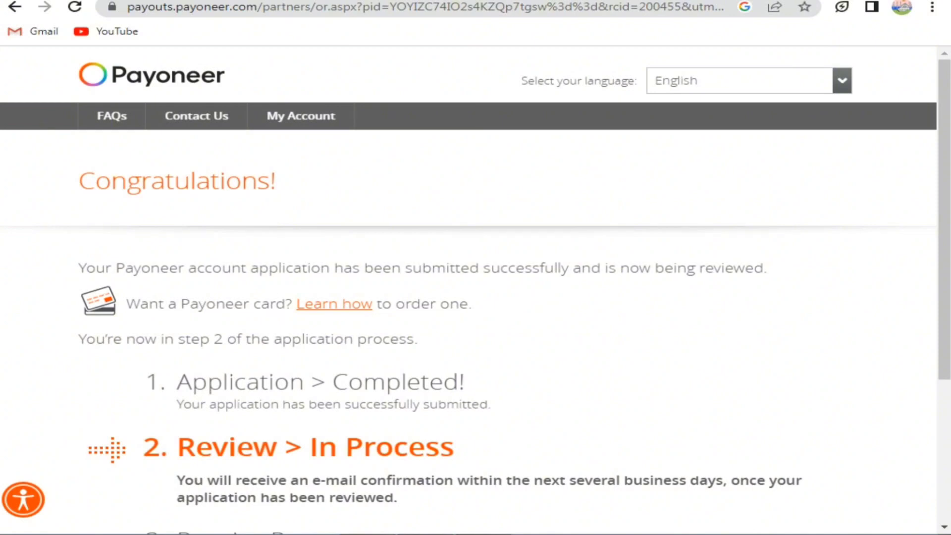
pyautogui.scroll(-3, 475, 293)
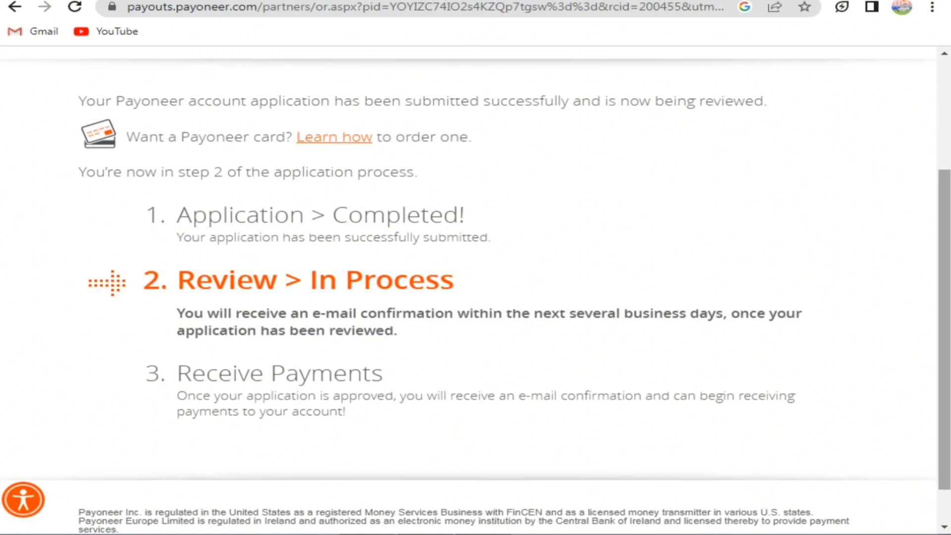
pyautogui.scroll(-1, 475, 292)
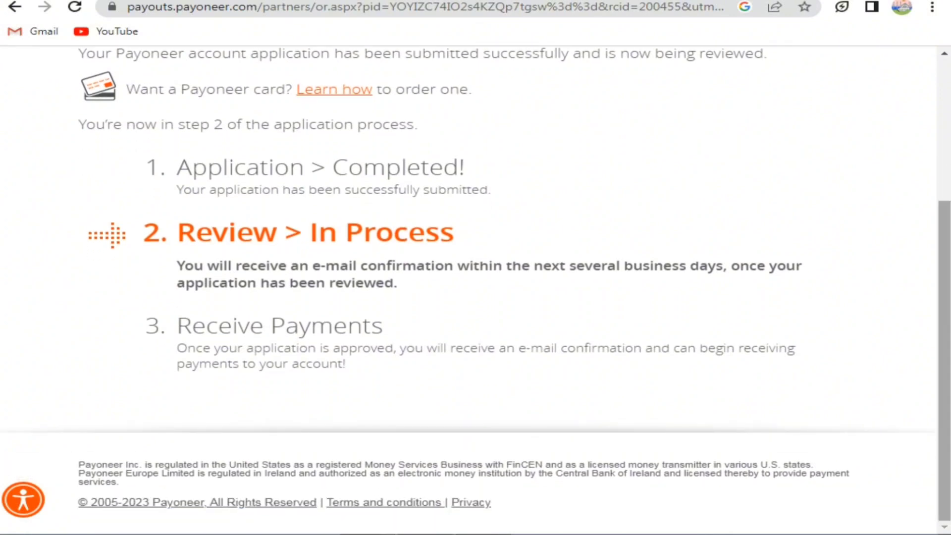
pyautogui.scroll(1, 475, 292)
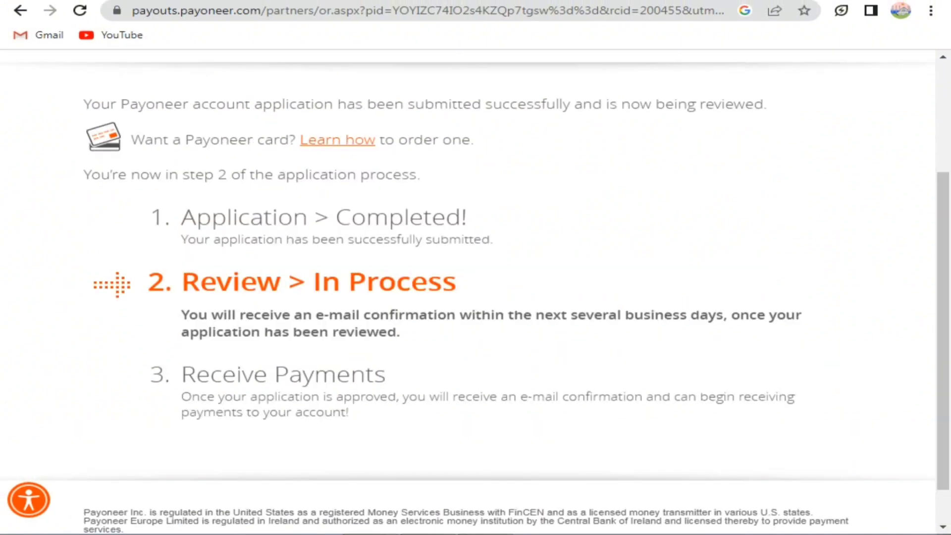
pyautogui.scroll(-1, 475, 292)
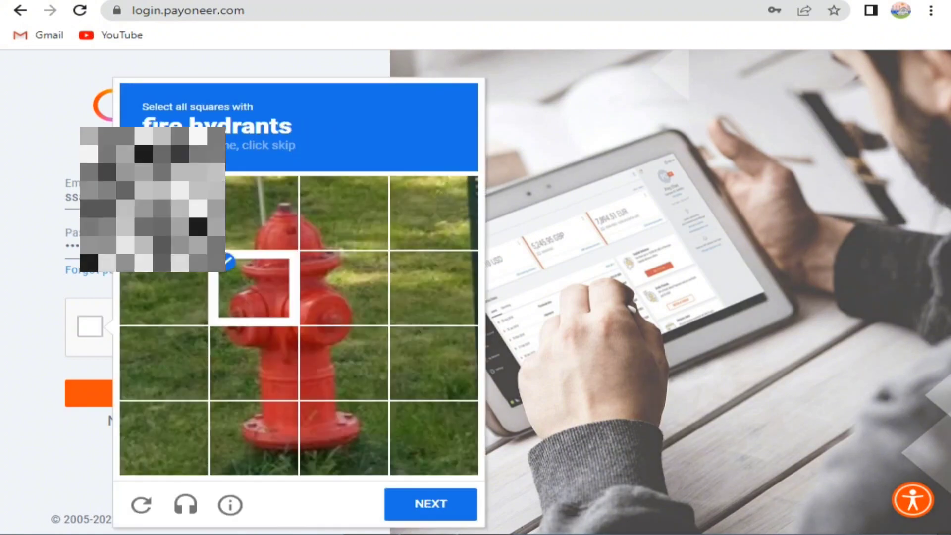
# Step: Solve the reCAPTCHA image tiles and verify to complete the sign-in
pyautogui.click(253, 213)
pyautogui.click(344, 213)
pyautogui.click(253, 362)
pyautogui.click(253, 438)
pyautogui.click(430, 504)
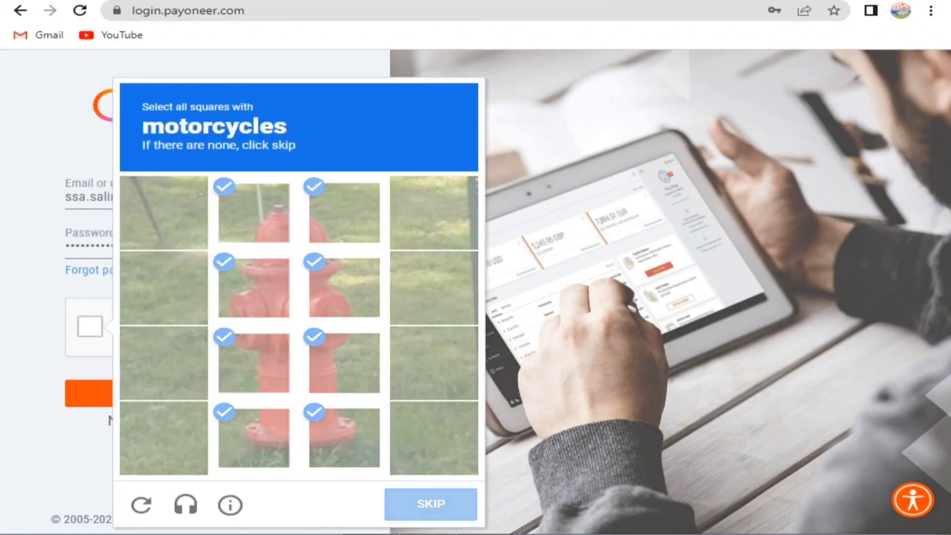
pyautogui.click(253, 362)
pyautogui.click(253, 288)
pyautogui.click(343, 287)
pyautogui.click(430, 503)
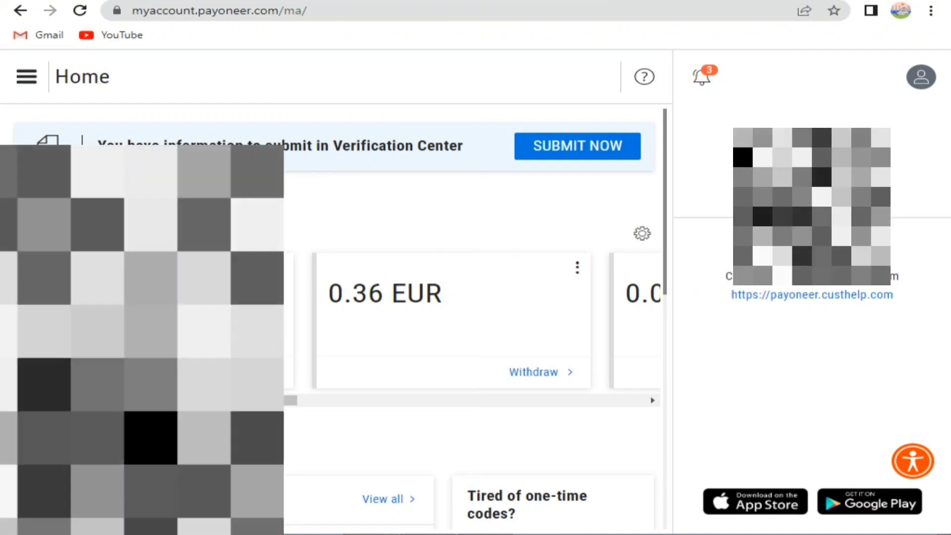
# Step: Open Transactions under Account activity and load more older entries
pyautogui.click(577, 146)
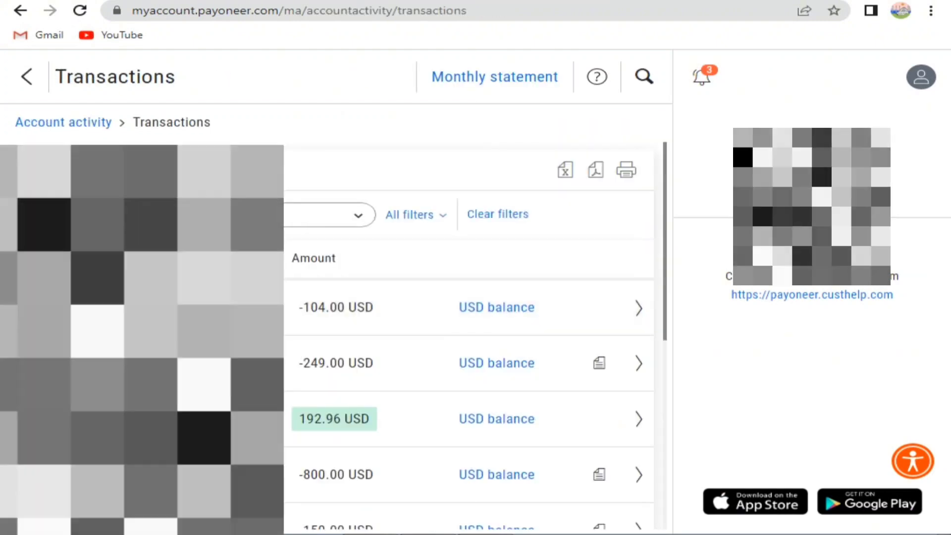
pyautogui.scroll(-3, 469, 337)
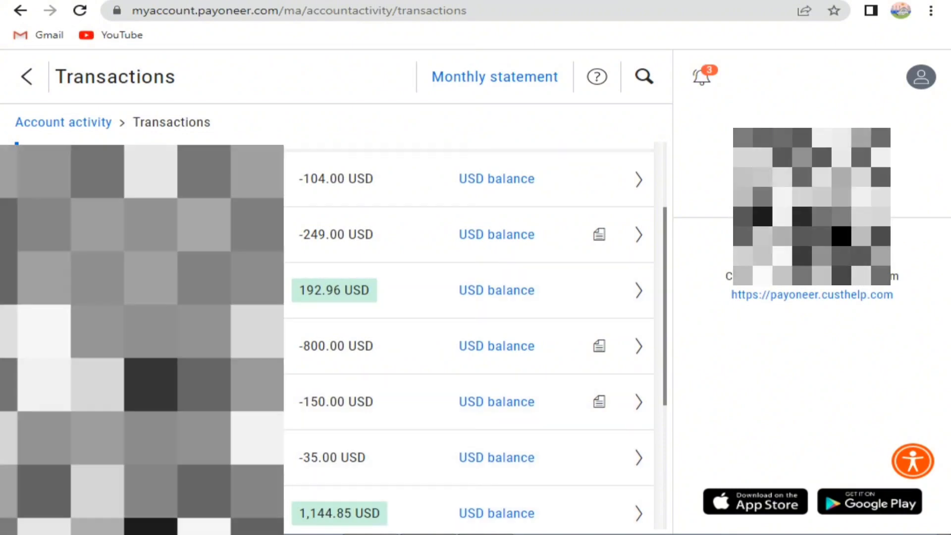
pyautogui.scroll(-4, 471, 297)
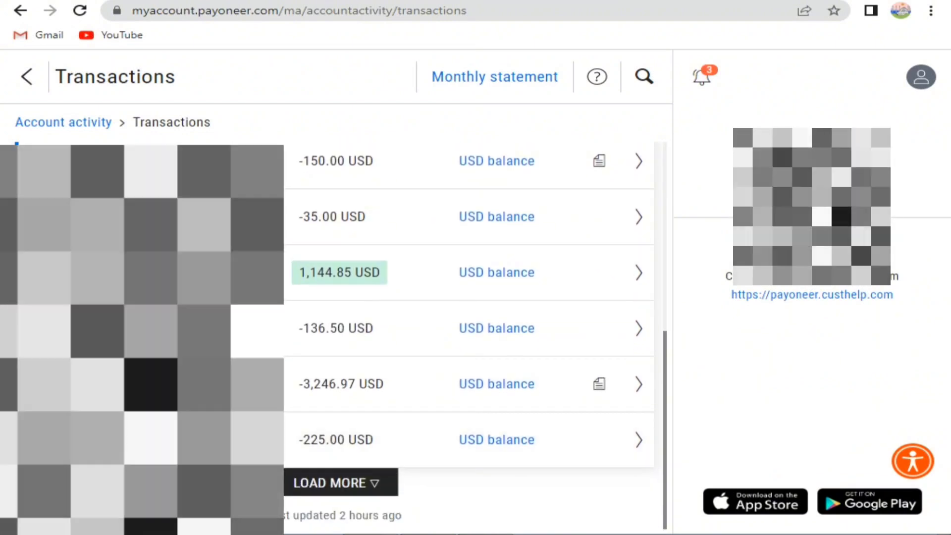
pyautogui.click(341, 479)
# Step: Highlight the transaction rows from 1,144.85 USD to -225.00 USD
pyautogui.scroll(-5, 471, 347)
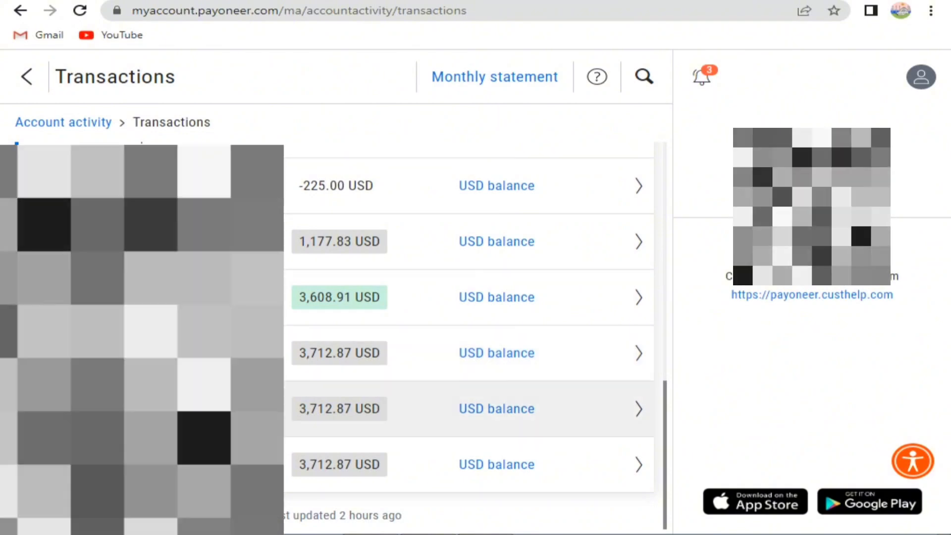
pyautogui.scroll(6, 470, 322)
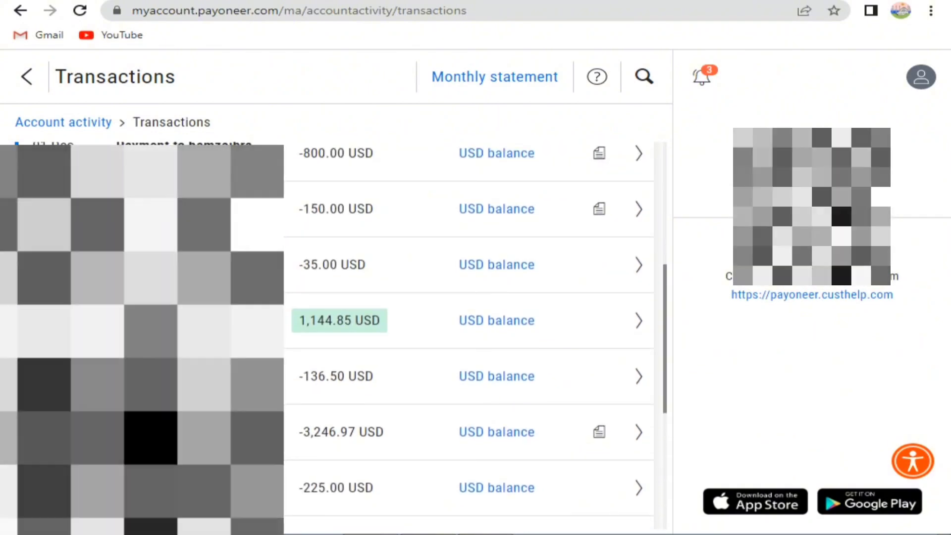
pyautogui.moveTo(535, 487); pyautogui.dragTo(298, 290)
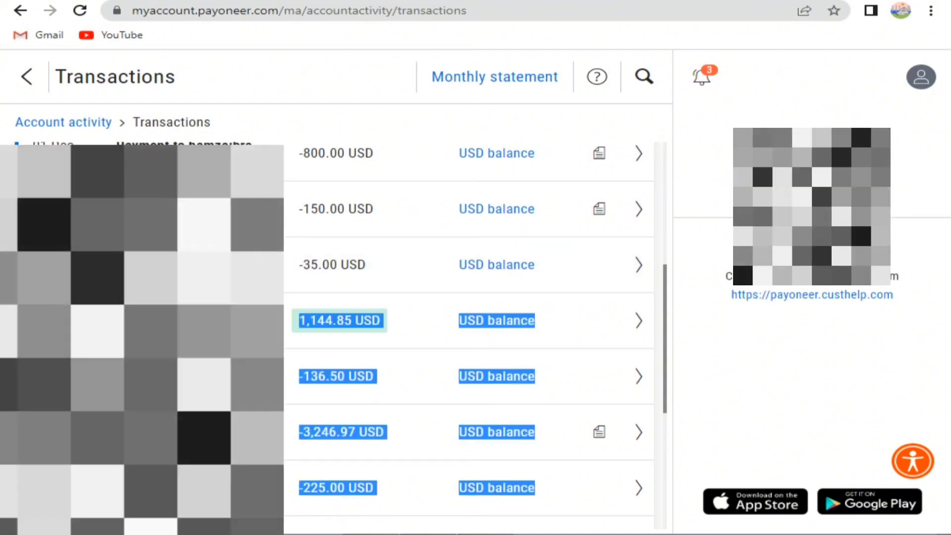